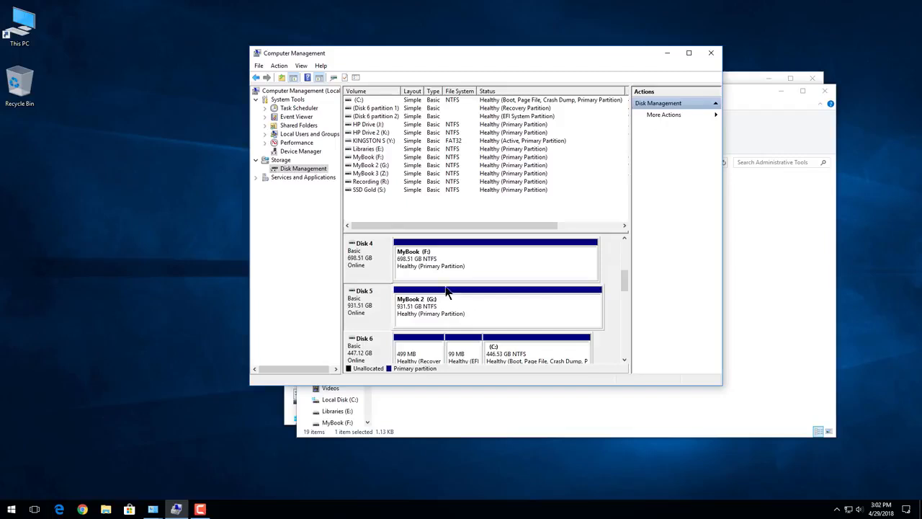
Close the Computer Management, Administrative Tools and All Control Panel Items windows.
{"action": "left_click", "coordinate": [711, 52]}
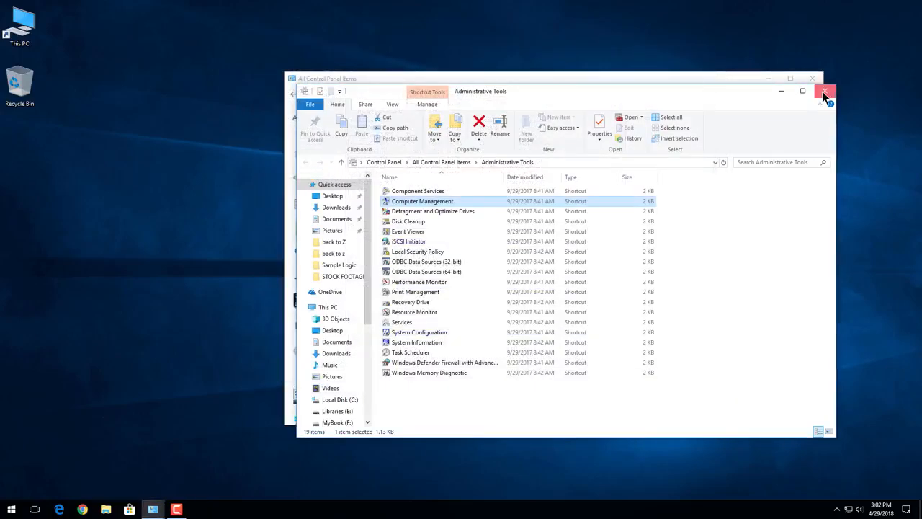
{"action": "left_click", "coordinate": [825, 94]}
{"action": "left_click", "coordinate": [812, 78]}
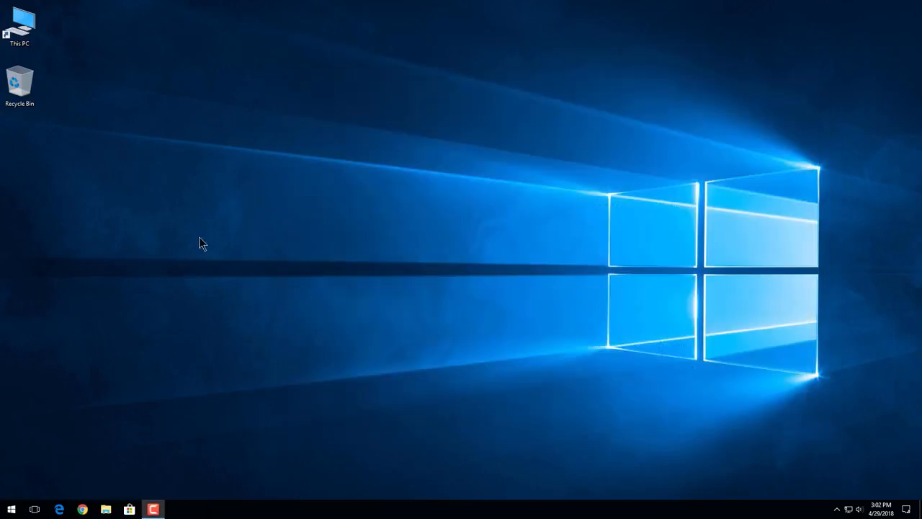
Search Windows for "disk mana", open the tool for creating and formatting hard disk partitions, and close its window.
{"action": "left_click", "coordinate": [11, 510]}
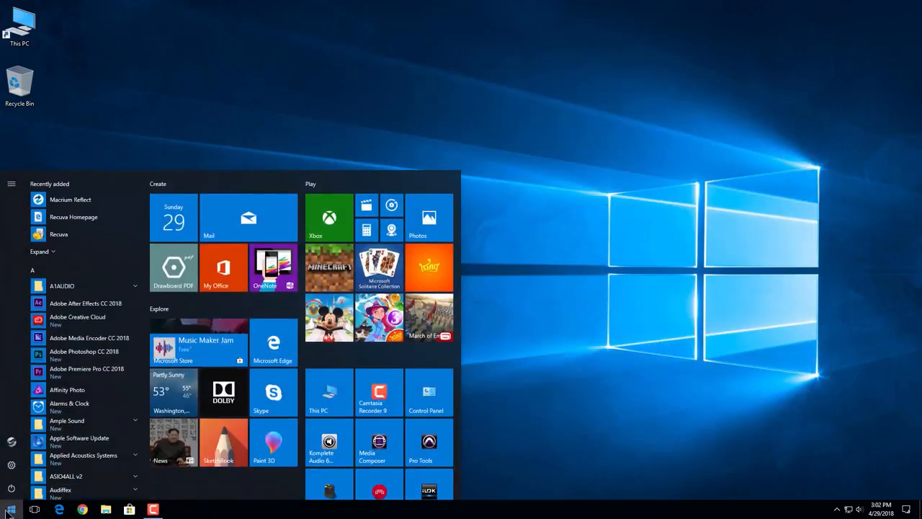
{"action": "type", "text": "disk m"}
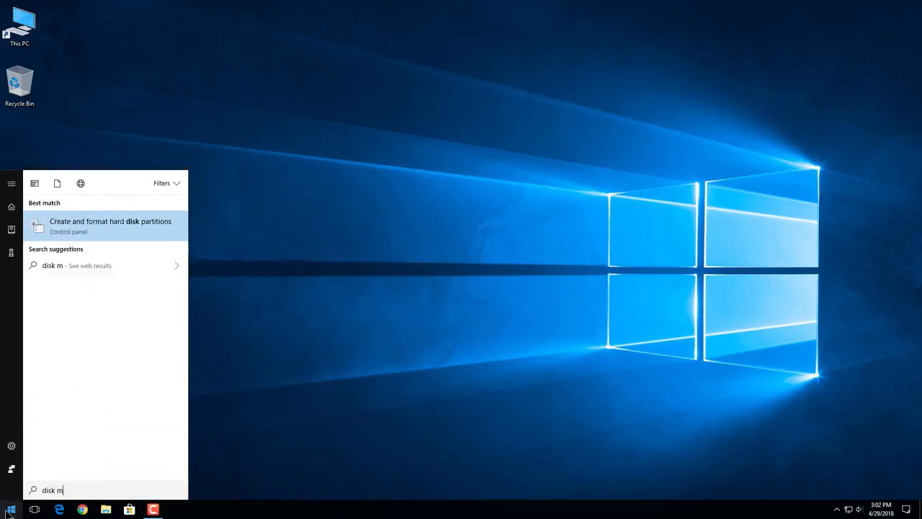
{"action": "type", "text": "ana"}
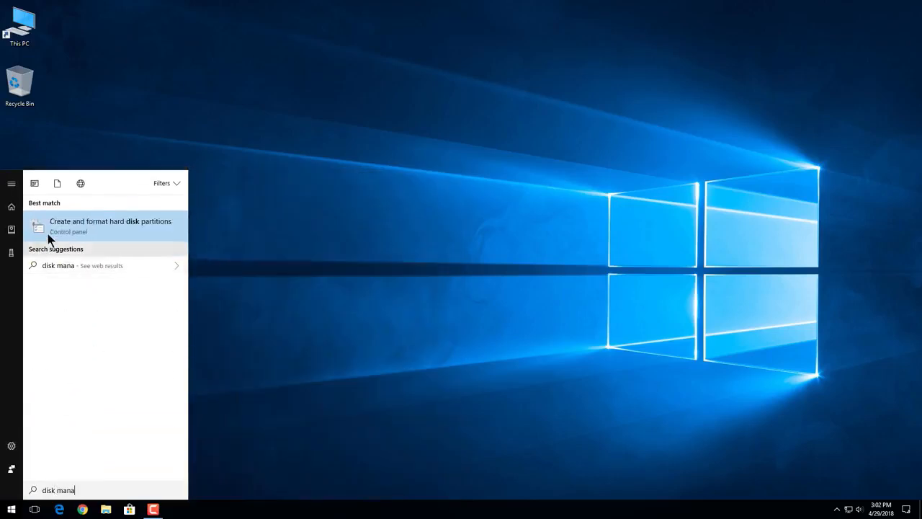
{"action": "left_click", "coordinate": [85, 231]}
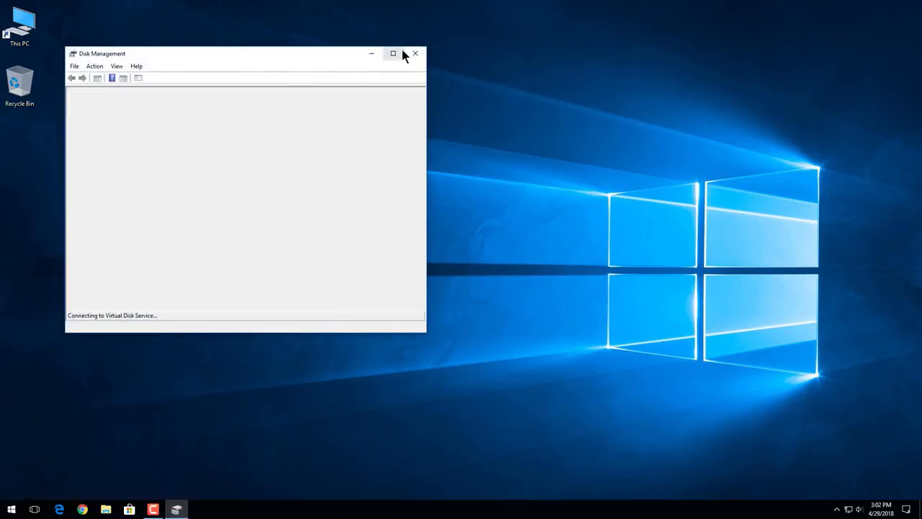
{"action": "left_click", "coordinate": [402, 58]}
Search Windows for "comput" and replace the query with "cont".
{"action": "left_click", "coordinate": [12, 510]}
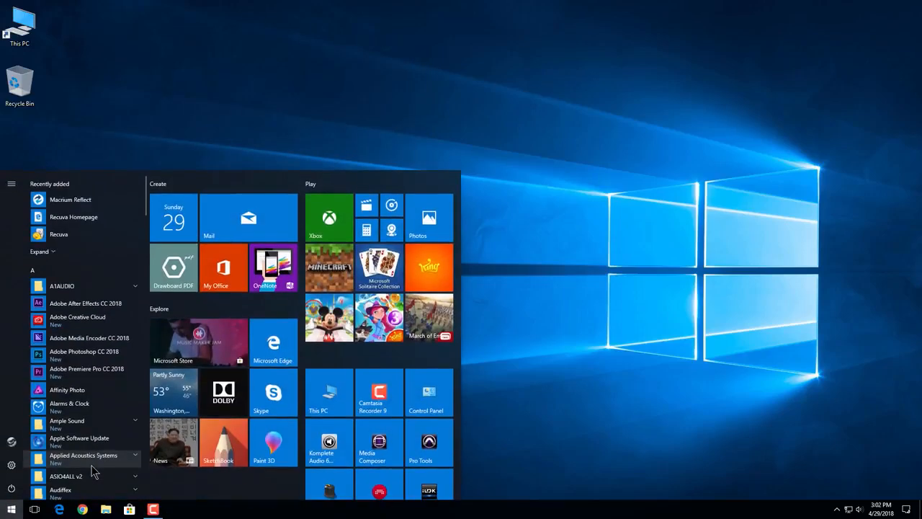
{"action": "type", "text": "comput"}
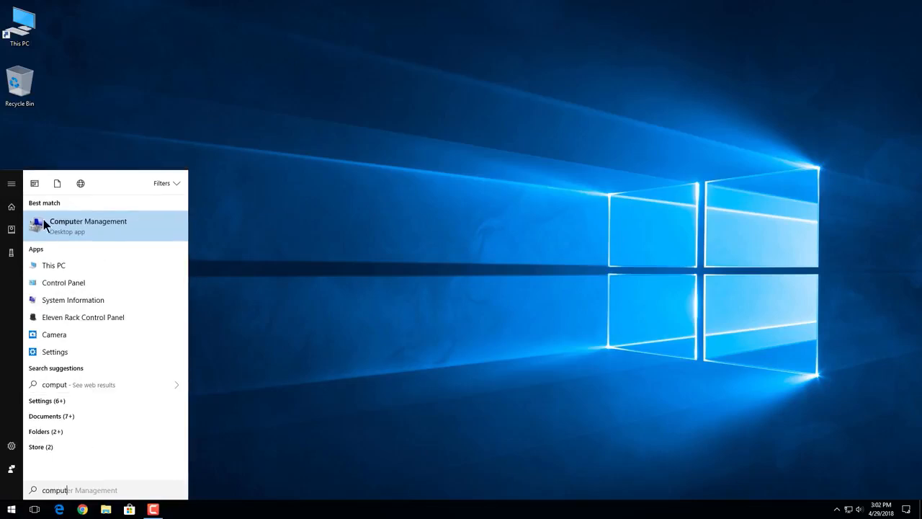
{"action": "left_click_drag", "start_coordinate": [80, 490], "coordinate": [23, 494]}
{"action": "type", "text": "cont"}
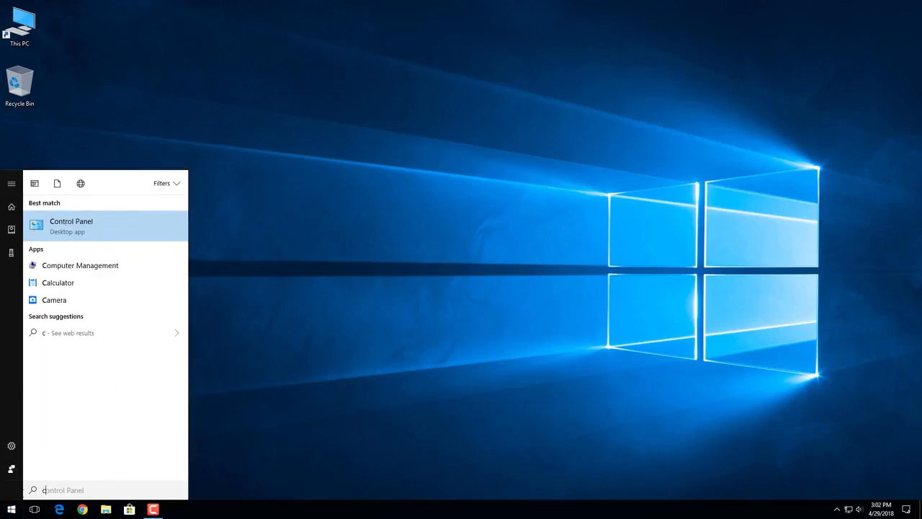
Open Control Panel, show it by Category, and set its view back to Large icons.
{"action": "left_click", "coordinate": [16, 512]}
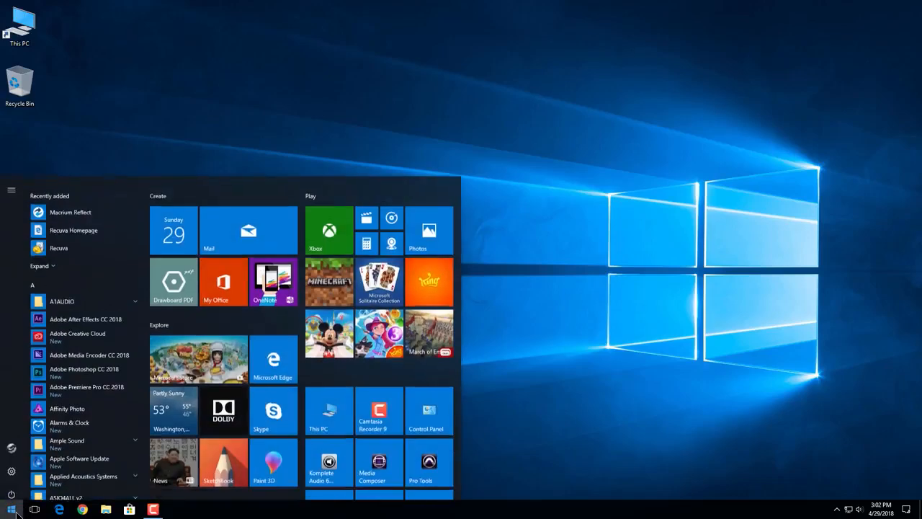
{"action": "left_click", "coordinate": [422, 401]}
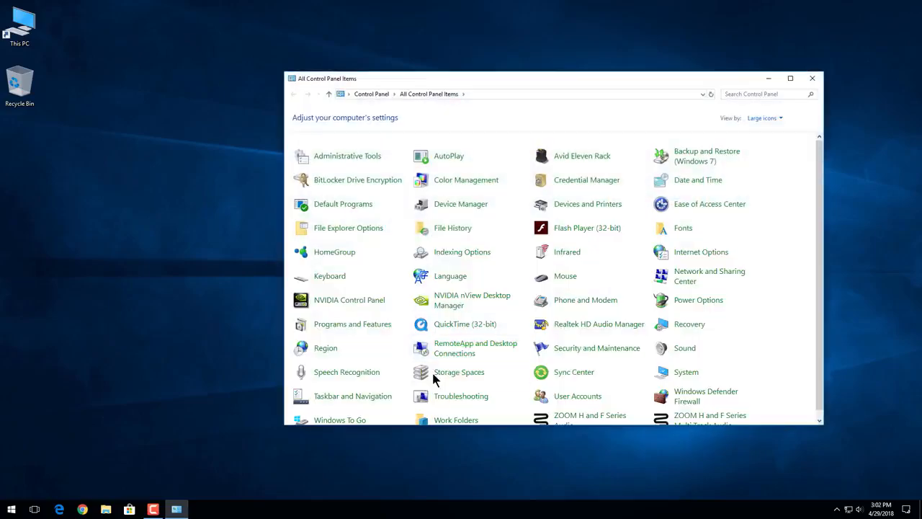
{"action": "left_click", "coordinate": [754, 118]}
{"action": "left_click", "coordinate": [767, 132]}
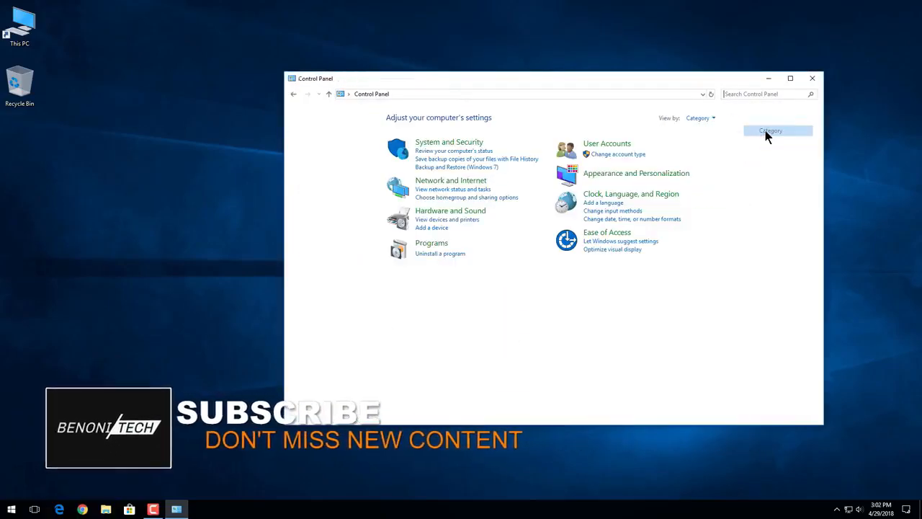
{"action": "left_click", "coordinate": [708, 117]}
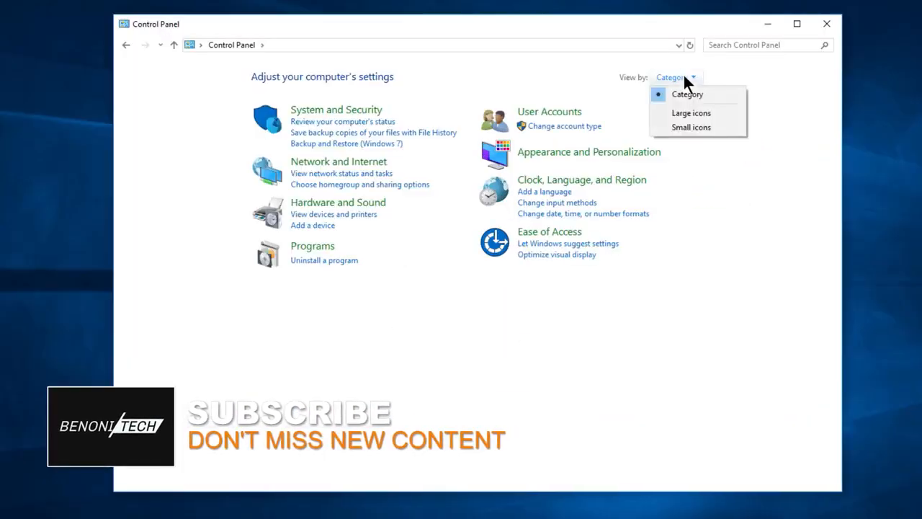
{"action": "left_click", "coordinate": [690, 113]}
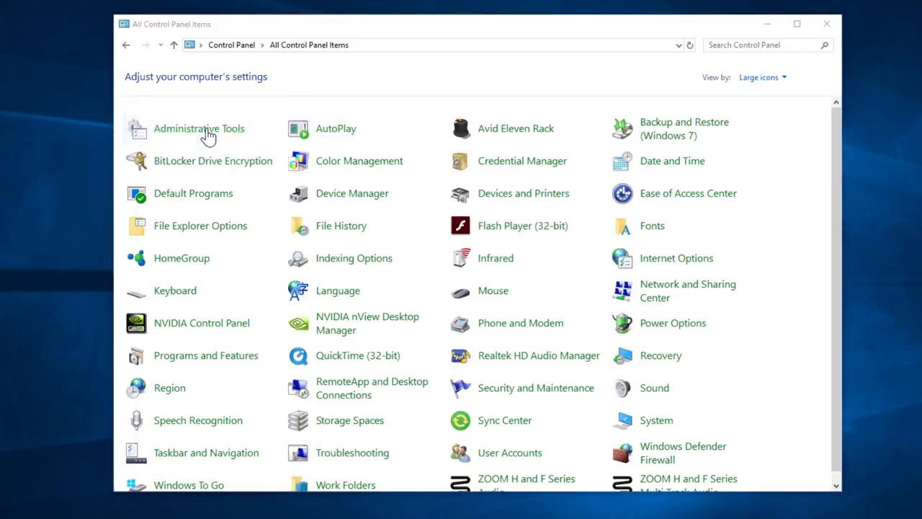
Open Computer Management from Administrative Tools and display Disk Management.
{"action": "left_click", "coordinate": [207, 135]}
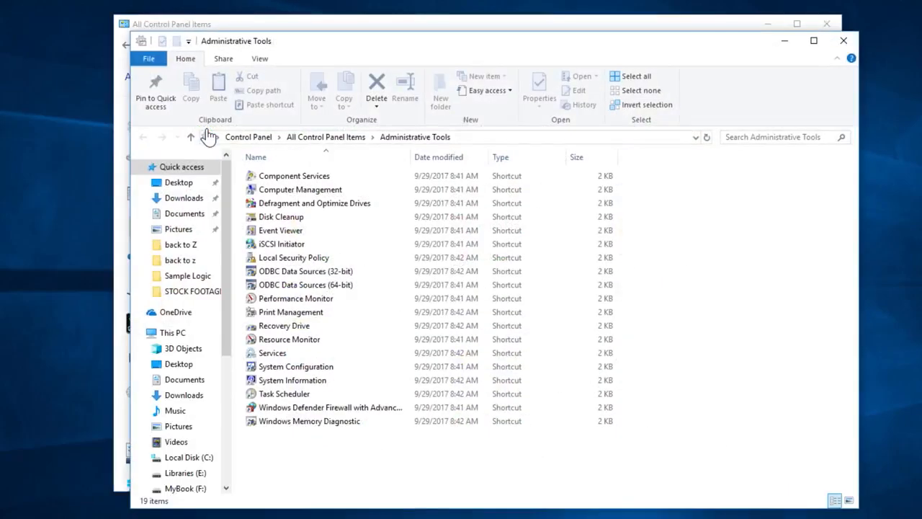
{"action": "double_click", "coordinate": [296, 192]}
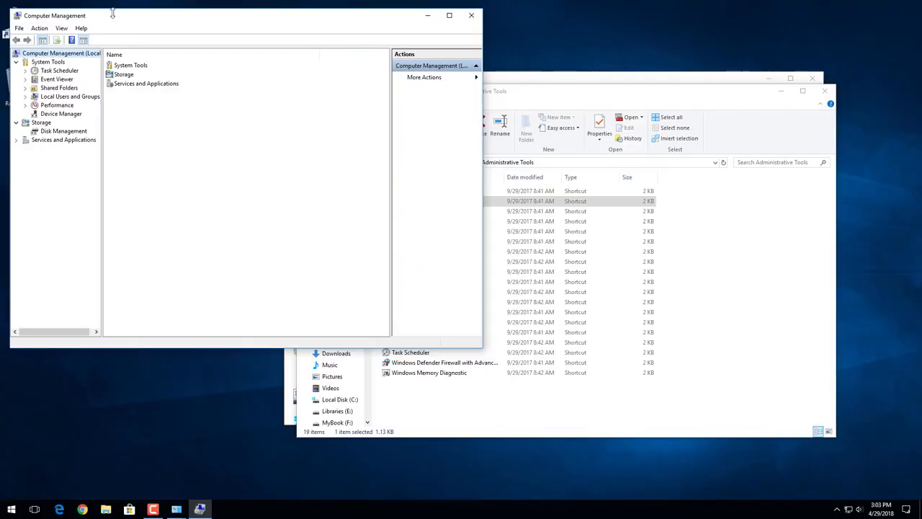
{"action": "left_click_drag", "start_coordinate": [112, 16], "coordinate": [363, 66]}
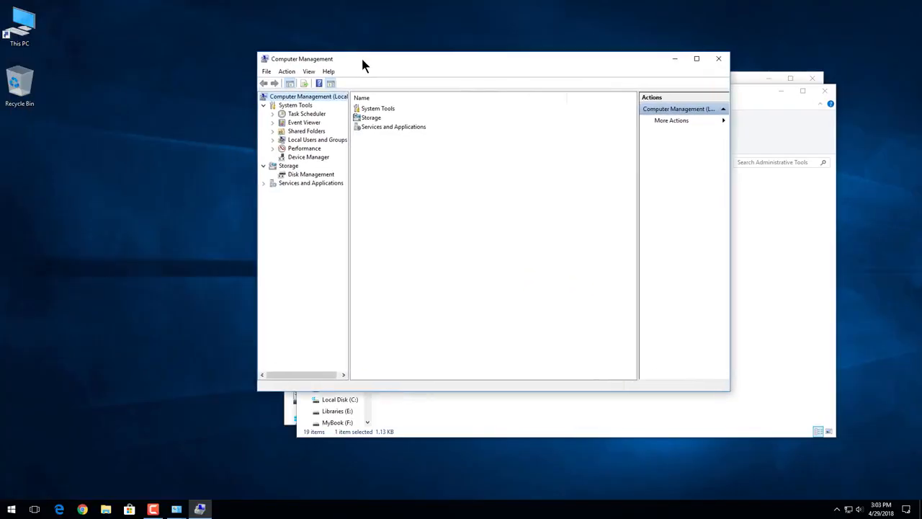
{"action": "left_click", "coordinate": [311, 175]}
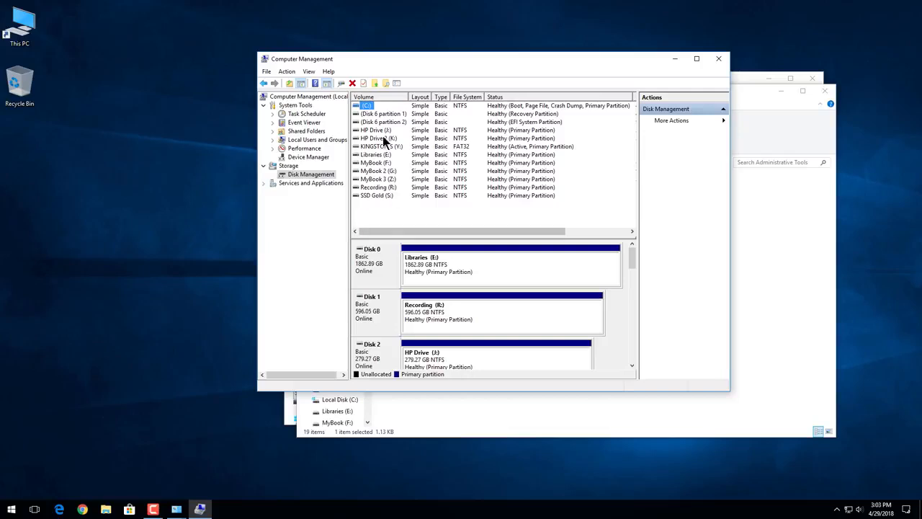
Check Disk 5's partition style in the volume information of its properties, and review its conversion options.
{"action": "left_click_drag", "start_coordinate": [632, 259], "coordinate": [634, 291]}
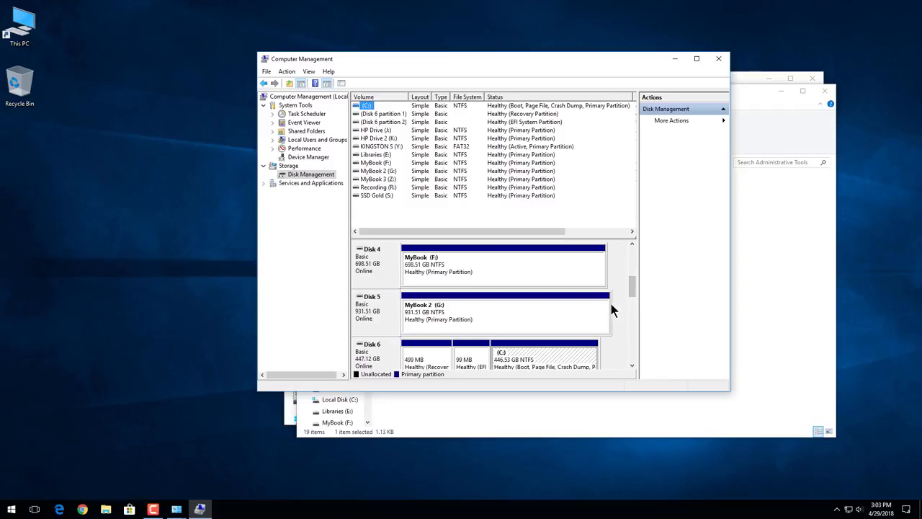
{"action": "left_click", "coordinate": [480, 319]}
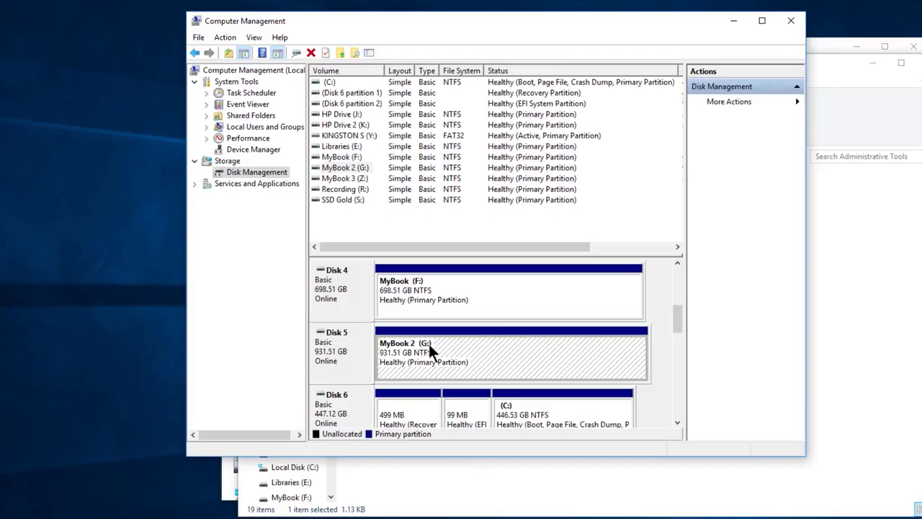
{"action": "right_click", "coordinate": [350, 350]}
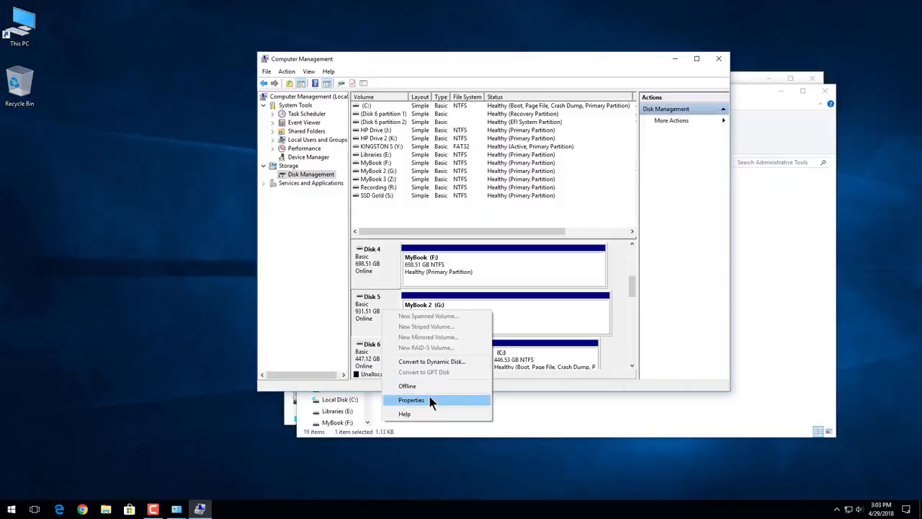
{"action": "left_click", "coordinate": [388, 468]}
{"action": "left_click", "coordinate": [106, 63]}
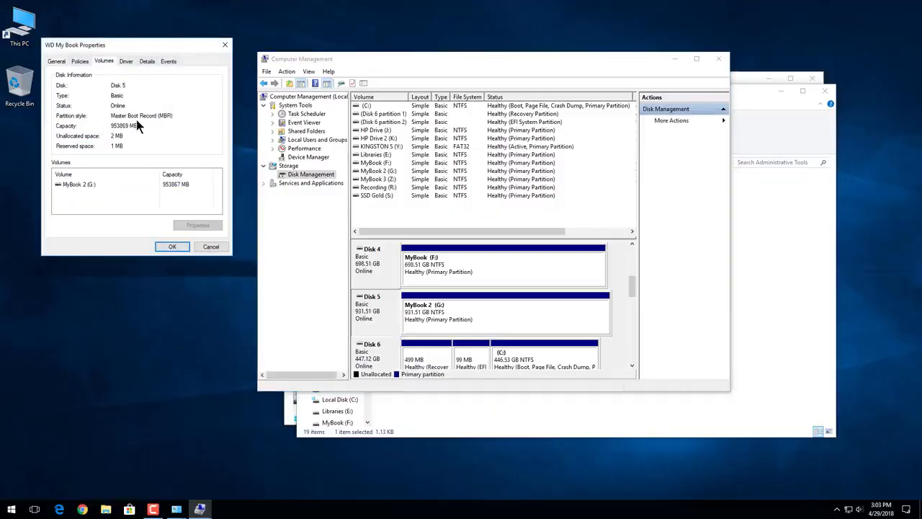
{"action": "left_click", "coordinate": [173, 247]}
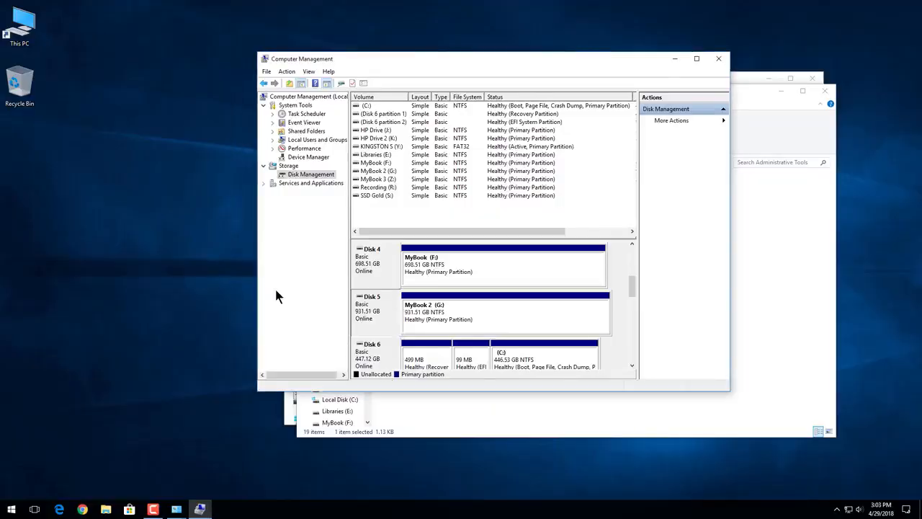
{"action": "right_click", "coordinate": [371, 310]}
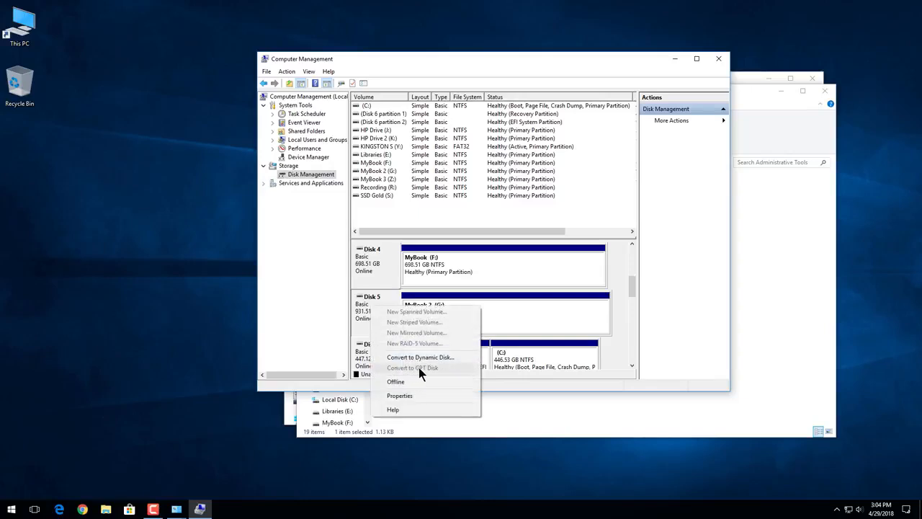
Check Disk 4's partition style in the volume information of its properties.
{"action": "right_click", "coordinate": [376, 262]}
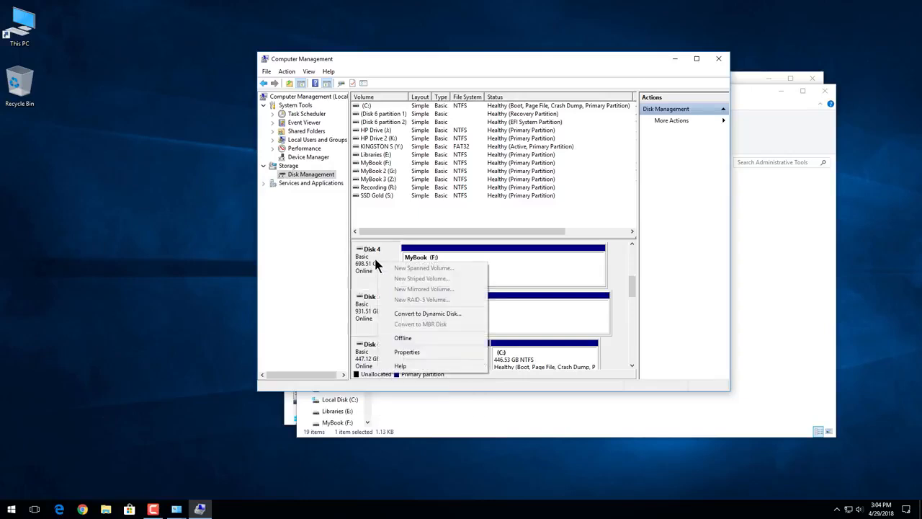
{"action": "left_click", "coordinate": [409, 351]}
{"action": "left_click", "coordinate": [116, 74]}
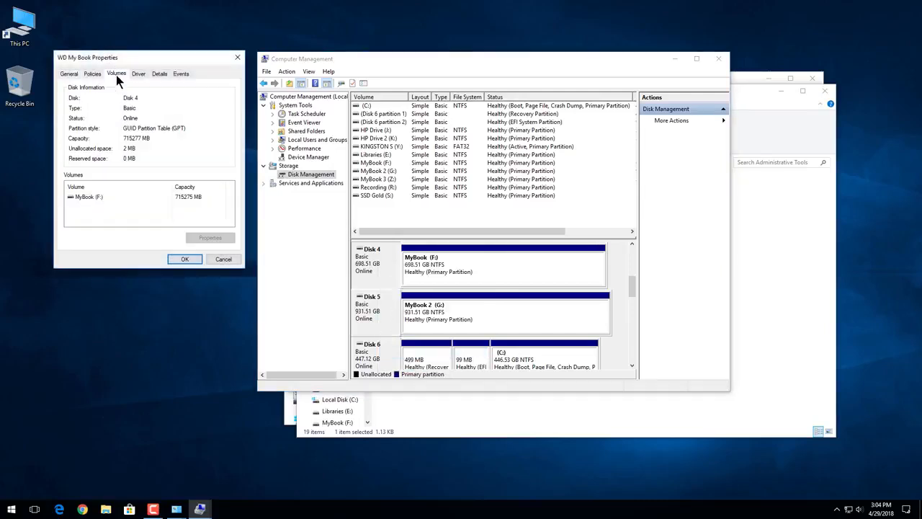
{"action": "left_click", "coordinate": [184, 261]}
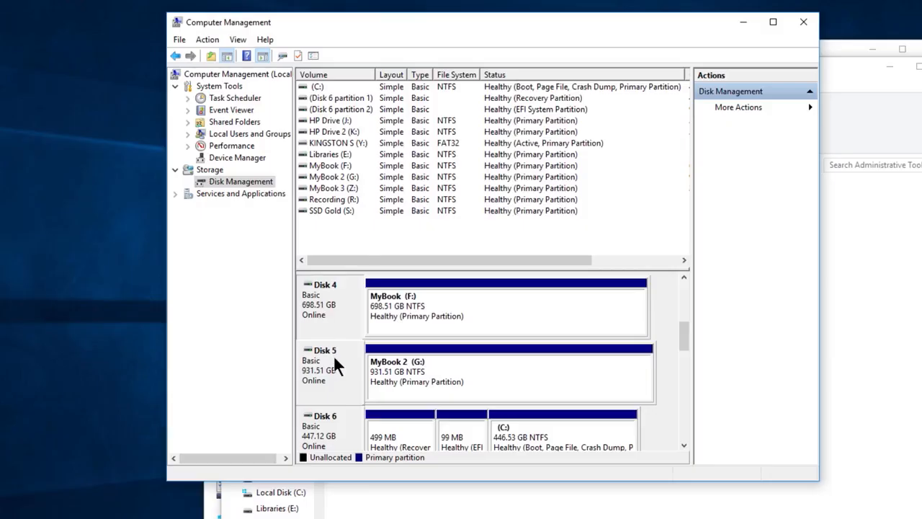
Review whether Disk 5 can be converted to GPT and which commands its MyBook 2 (G:) volume offers.
{"action": "right_click", "coordinate": [378, 300]}
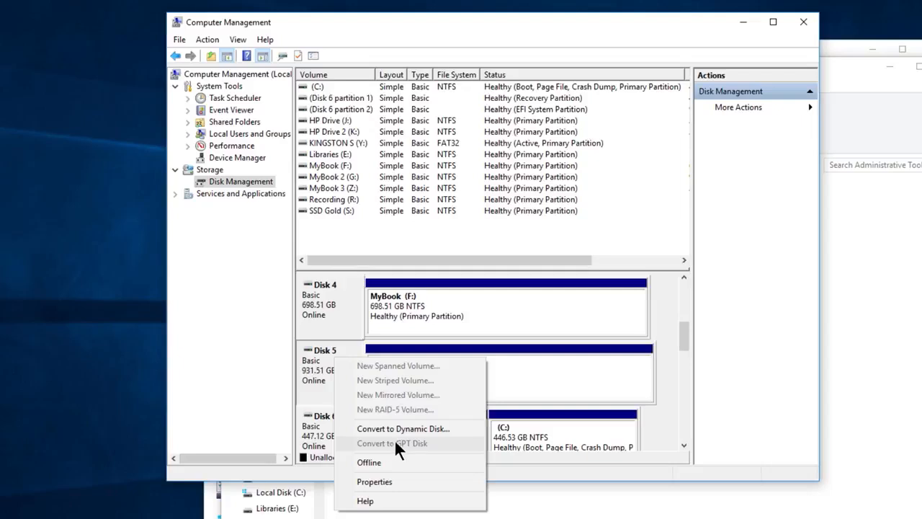
{"action": "left_click", "coordinate": [524, 366]}
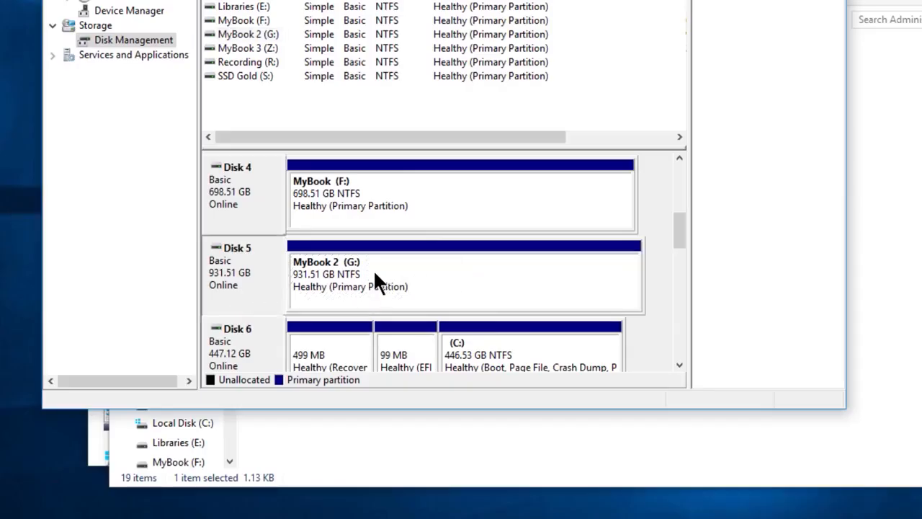
{"action": "left_click", "coordinate": [418, 270]}
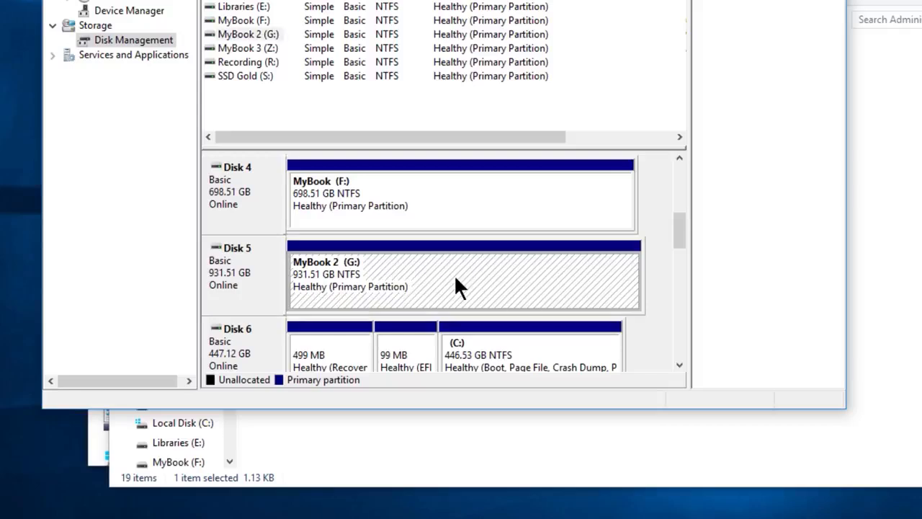
{"action": "right_click", "coordinate": [414, 271]}
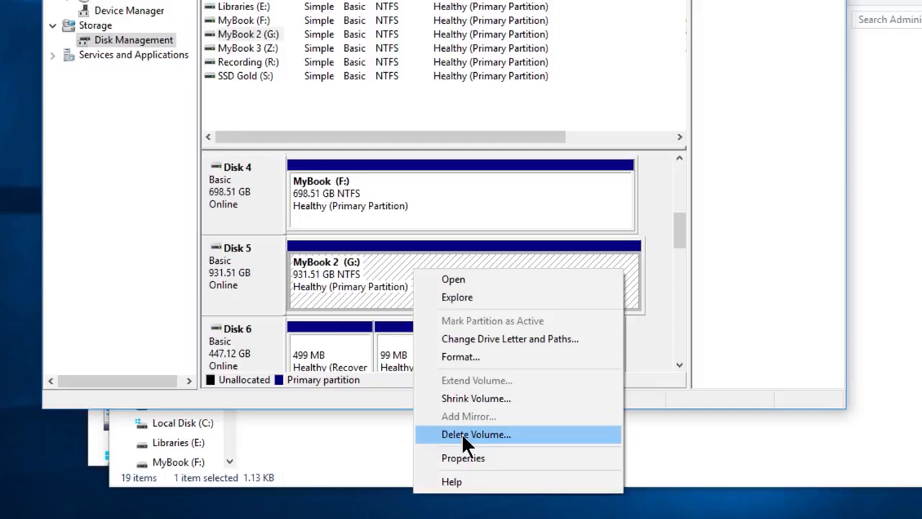
{"action": "left_click", "coordinate": [347, 285]}
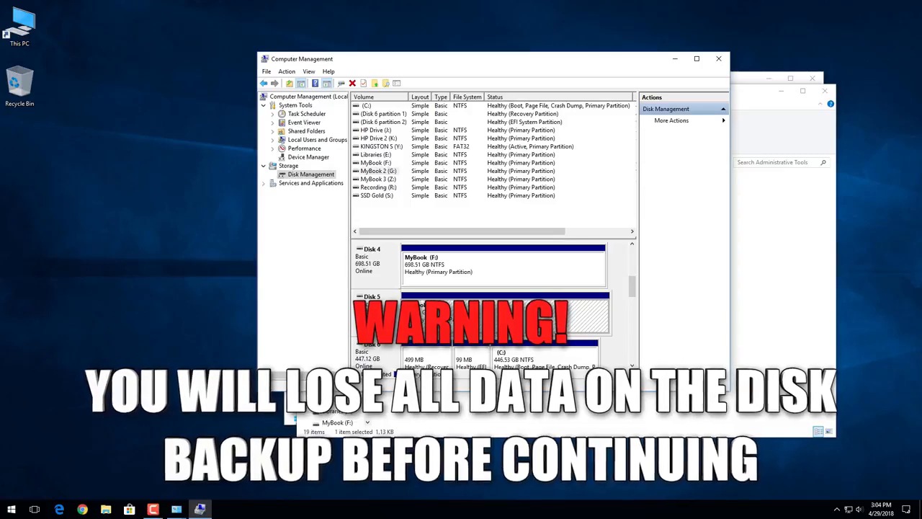
{"action": "double_click", "coordinate": [20, 29]}
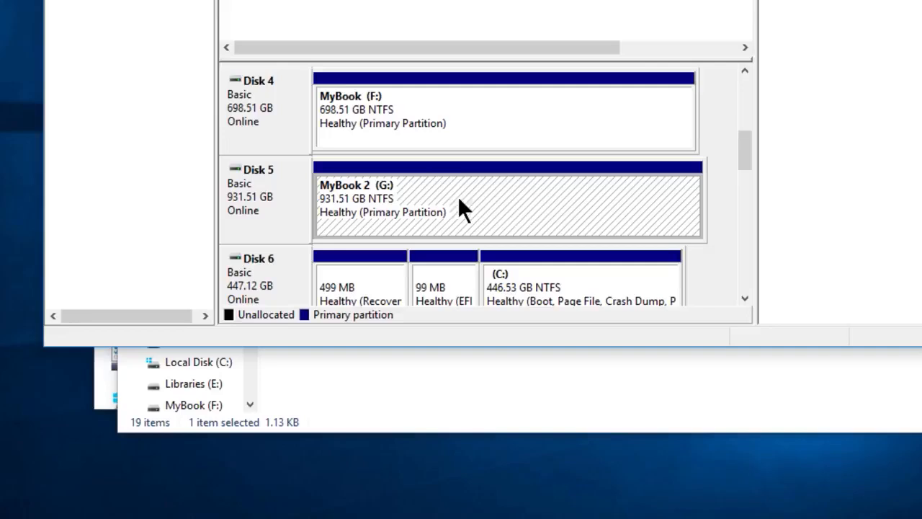
Delete the MyBook 2 (G:) volume on Disk 5, accepting the data loss and forcing the deletion while it is in use.
{"action": "right_click", "coordinate": [501, 191]}
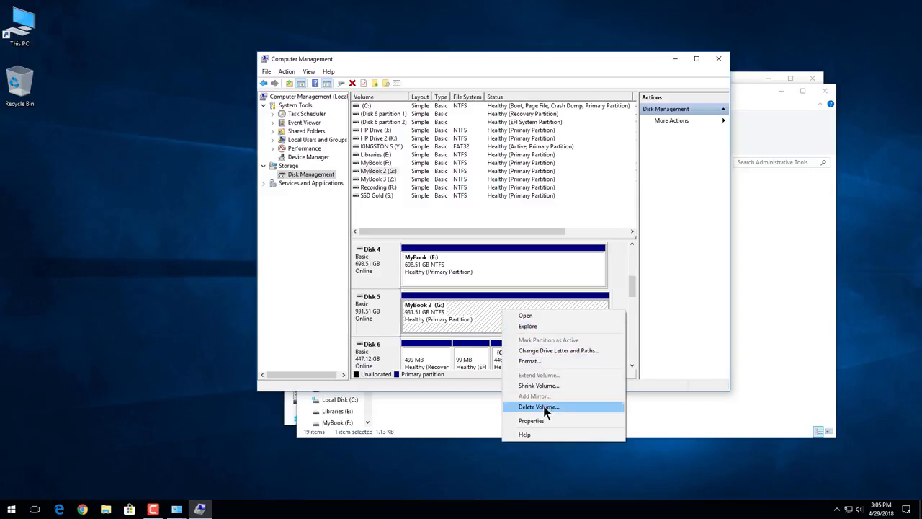
{"action": "left_click", "coordinate": [545, 408]}
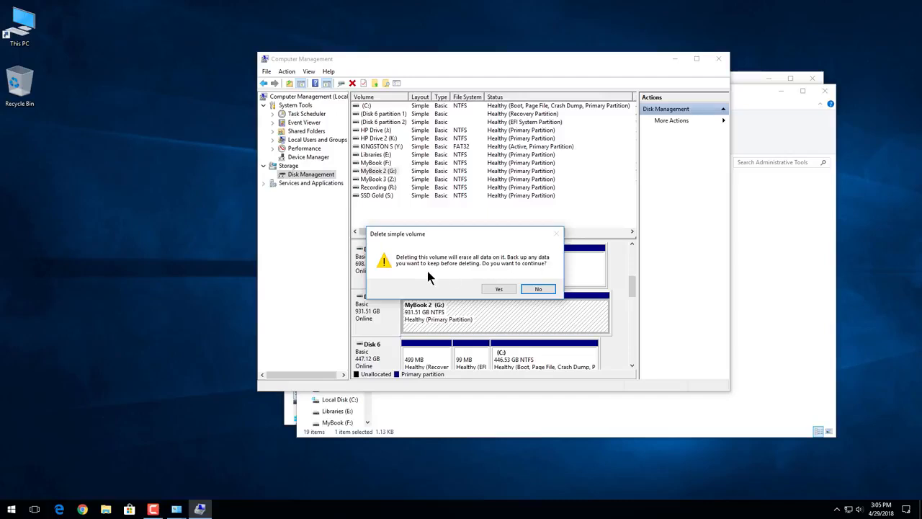
{"action": "left_click", "coordinate": [496, 289]}
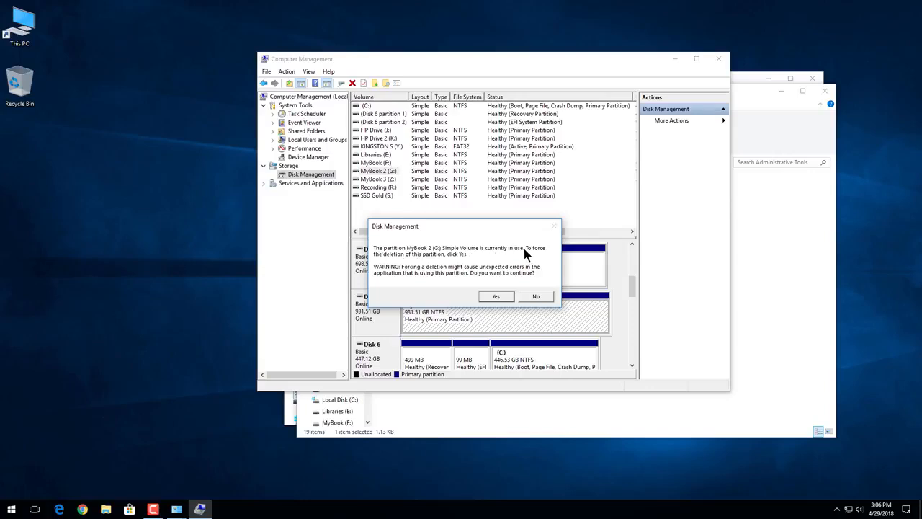
{"action": "left_click", "coordinate": [495, 299]}
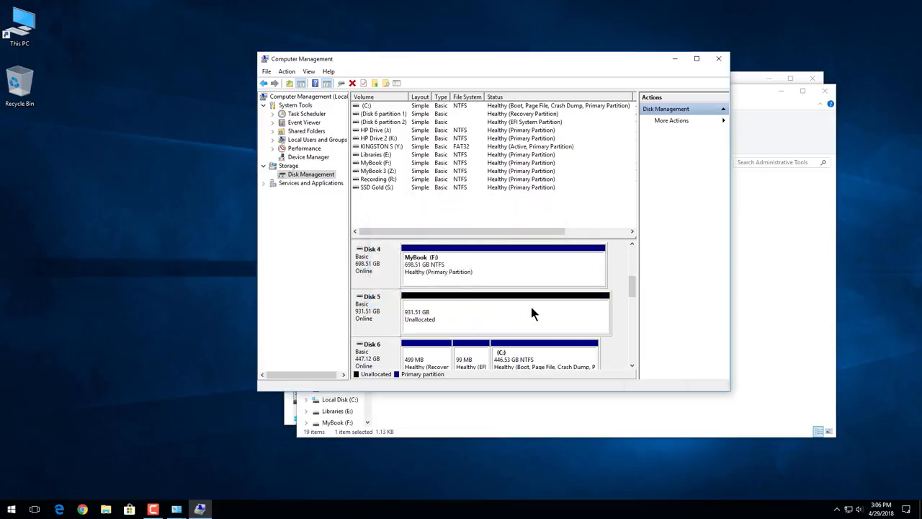
Convert the unallocated Disk 5 to a GPT disk.
{"action": "left_click", "coordinate": [380, 314]}
{"action": "right_click", "coordinate": [373, 302]}
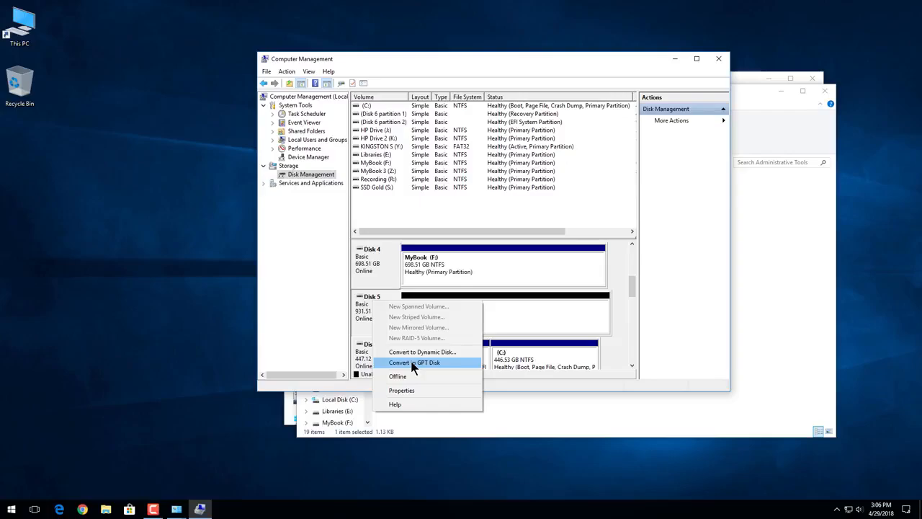
{"action": "left_click", "coordinate": [364, 302]}
{"action": "right_click", "coordinate": [243, 193]}
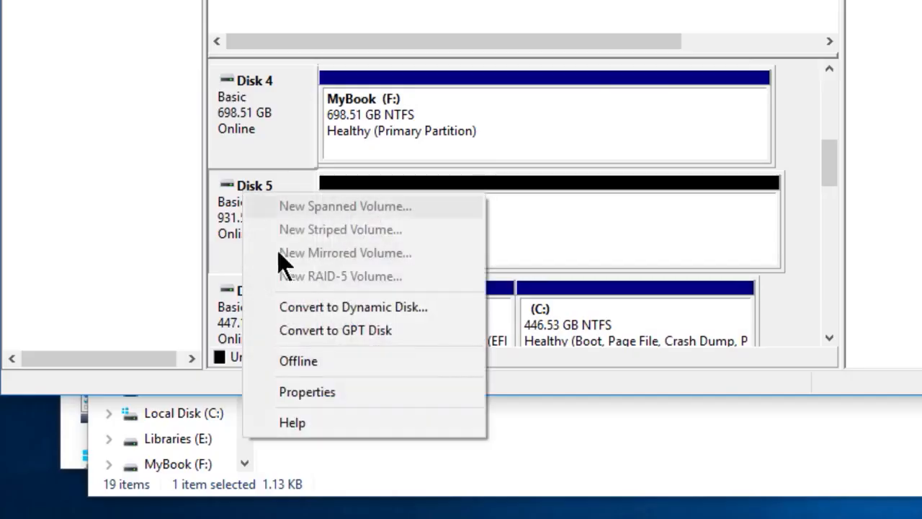
{"action": "left_click", "coordinate": [320, 330]}
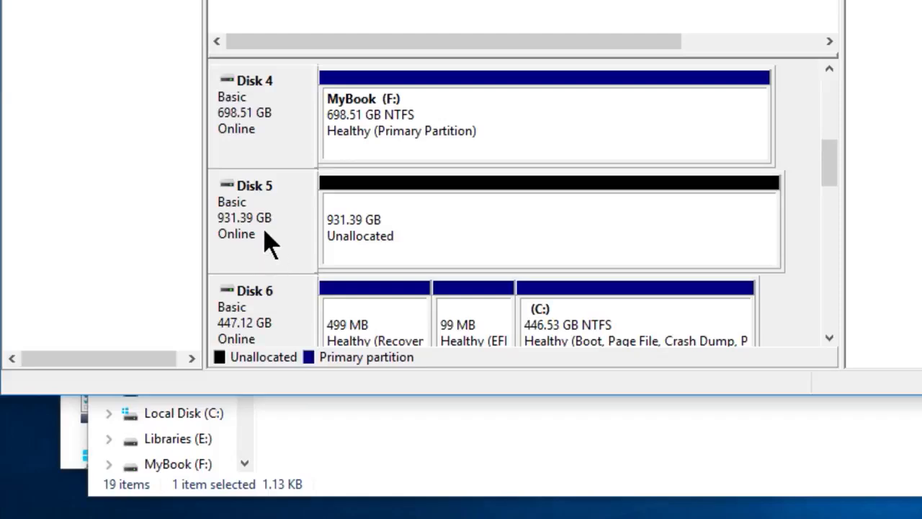
Check Disk 5's partition style in the volume information of its properties, and review its conversion options.
{"action": "right_click", "coordinate": [263, 204]}
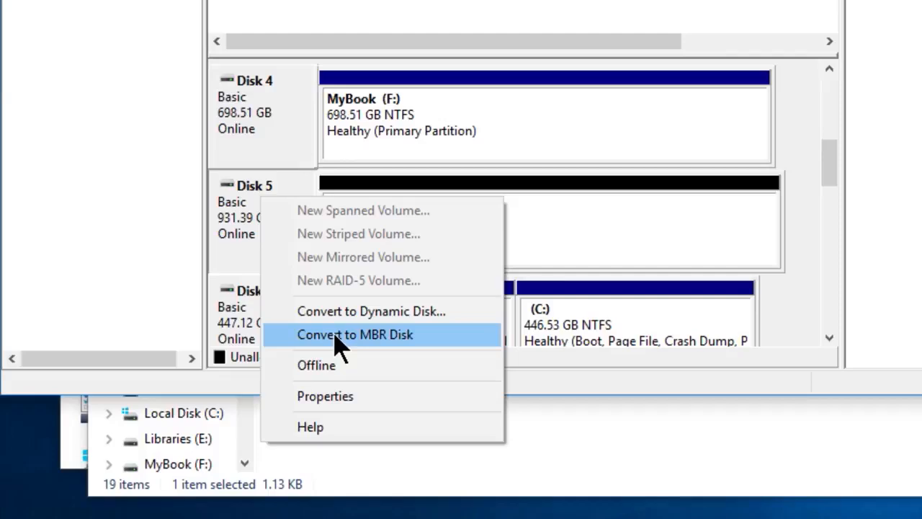
{"action": "left_click", "coordinate": [372, 396]}
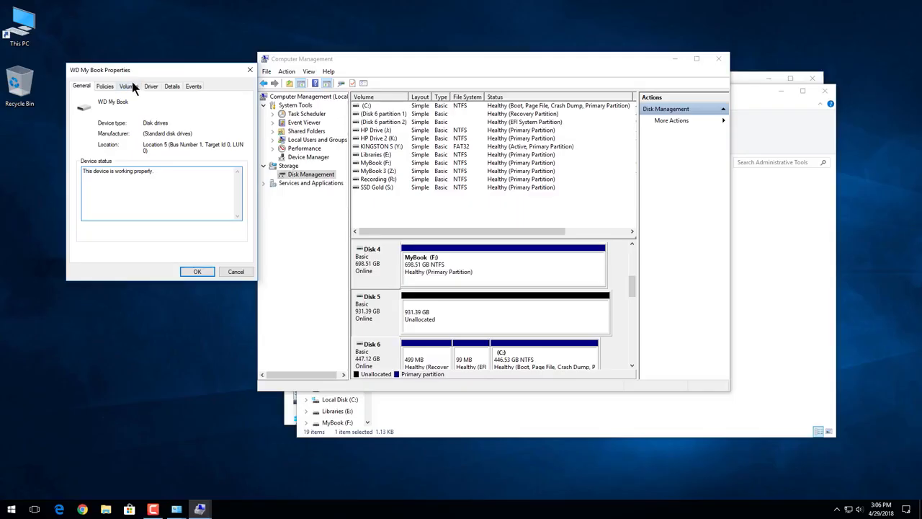
{"action": "left_click", "coordinate": [130, 86]}
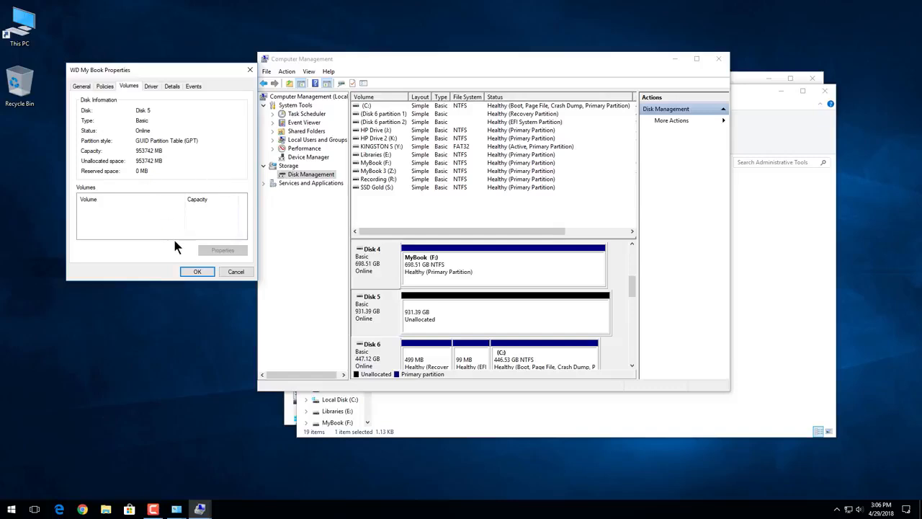
{"action": "left_click", "coordinate": [196, 272]}
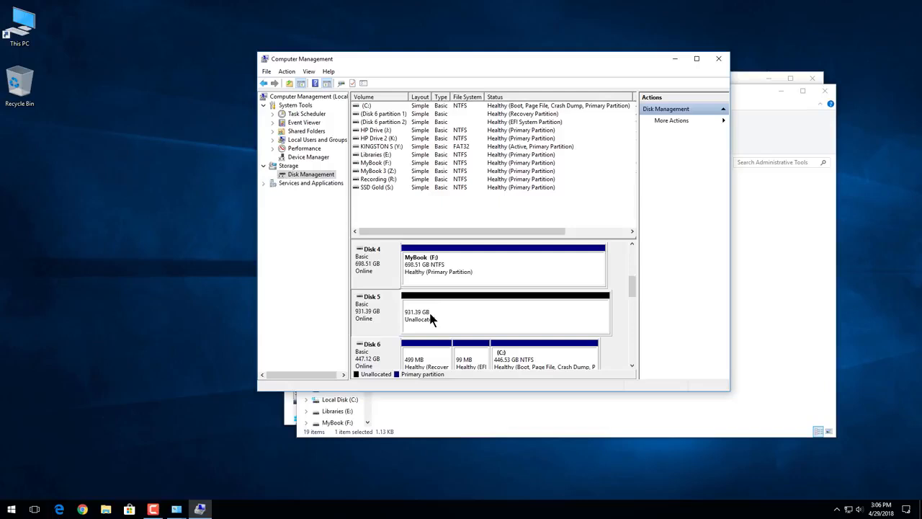
Start a new simple volume on Disk 5's unallocated space, using the full 953740 MB and drive letter G.
{"action": "right_click", "coordinate": [476, 309]}
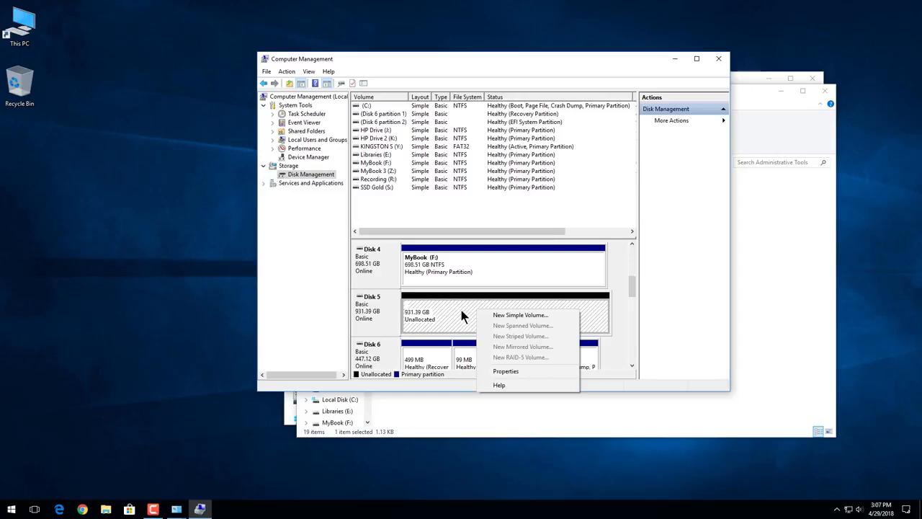
{"action": "left_click", "coordinate": [513, 316]}
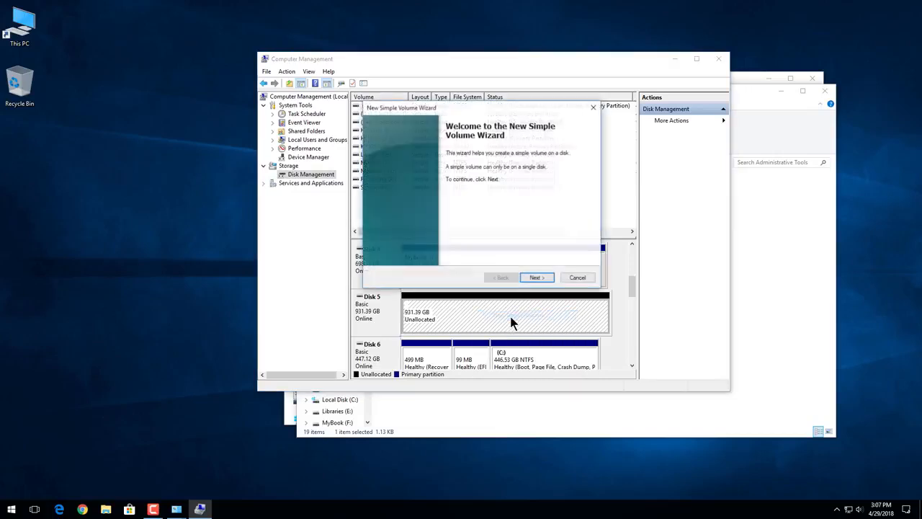
{"action": "left_click", "coordinate": [536, 278]}
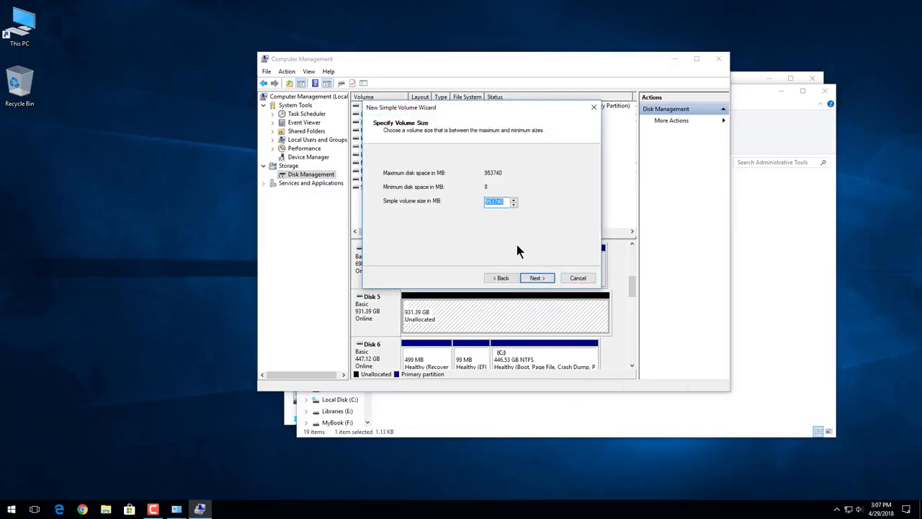
{"action": "left_click", "coordinate": [535, 279]}
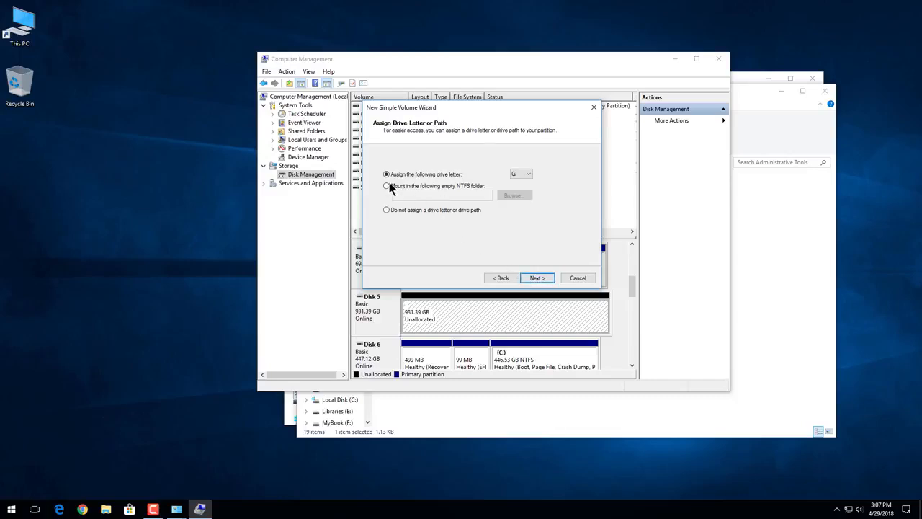
{"action": "left_click", "coordinate": [539, 279]}
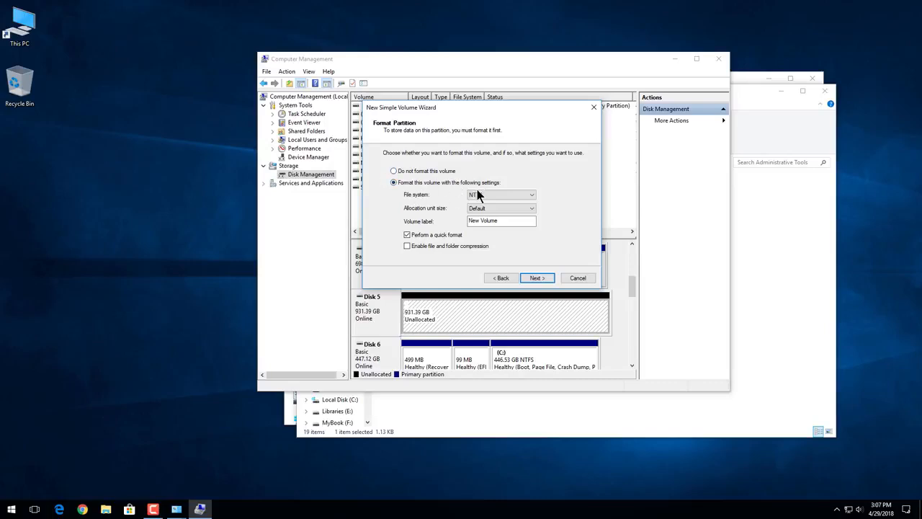
Label the new volume MyBook 2, keep NTFS, default allocation unit size and quick format, and create it.
{"action": "left_click_drag", "start_coordinate": [500, 220], "coordinate": [395, 224]}
{"action": "type", "text": "MyBook 2"}
{"action": "left_click", "coordinate": [407, 236]}
{"action": "left_click", "coordinate": [408, 236]}
{"action": "left_click", "coordinate": [408, 238]}
{"action": "left_click", "coordinate": [408, 235]}
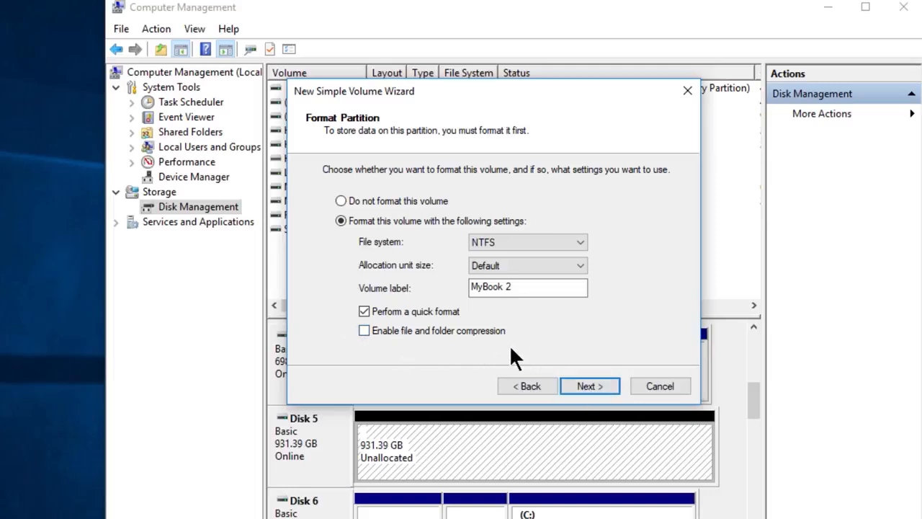
{"action": "left_click", "coordinate": [597, 383]}
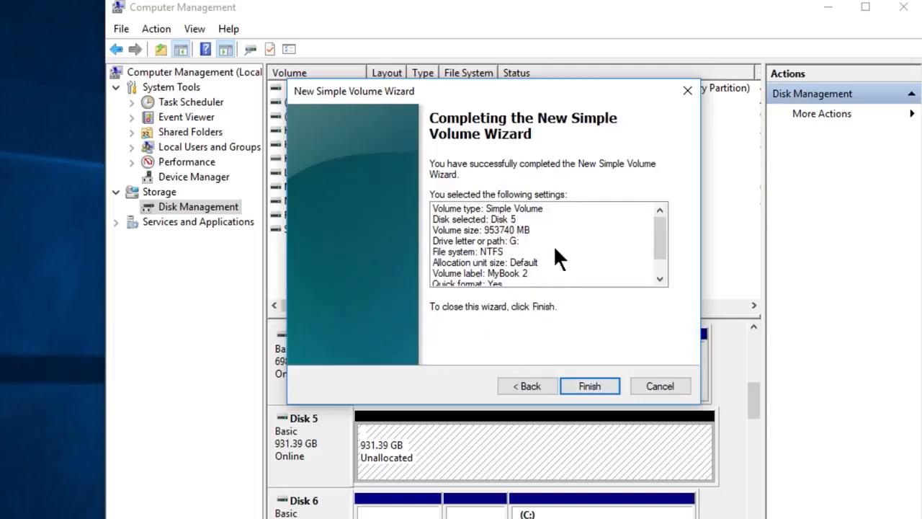
{"action": "left_click", "coordinate": [591, 386]}
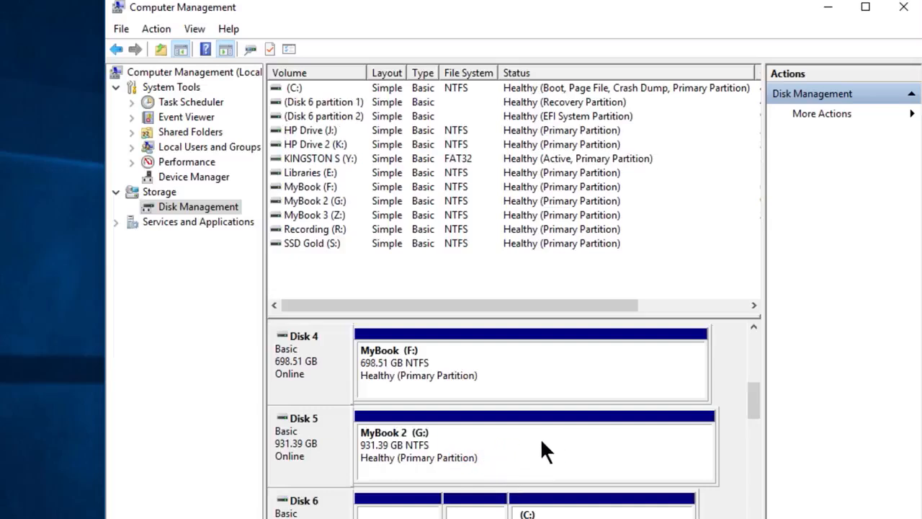
Check the partition style and volume listing of Disk 5 in its properties with the new MyBook 2 volume in place.
{"action": "right_click", "coordinate": [337, 436]}
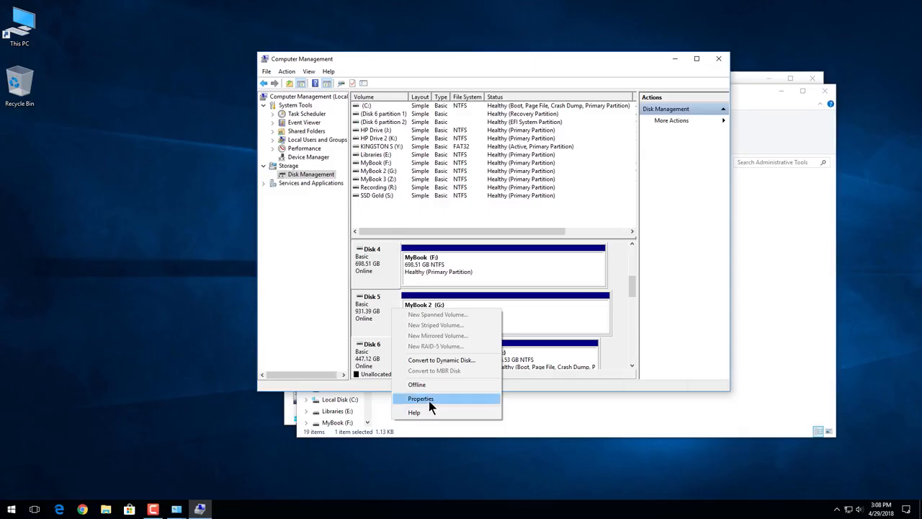
{"action": "left_click", "coordinate": [428, 400]}
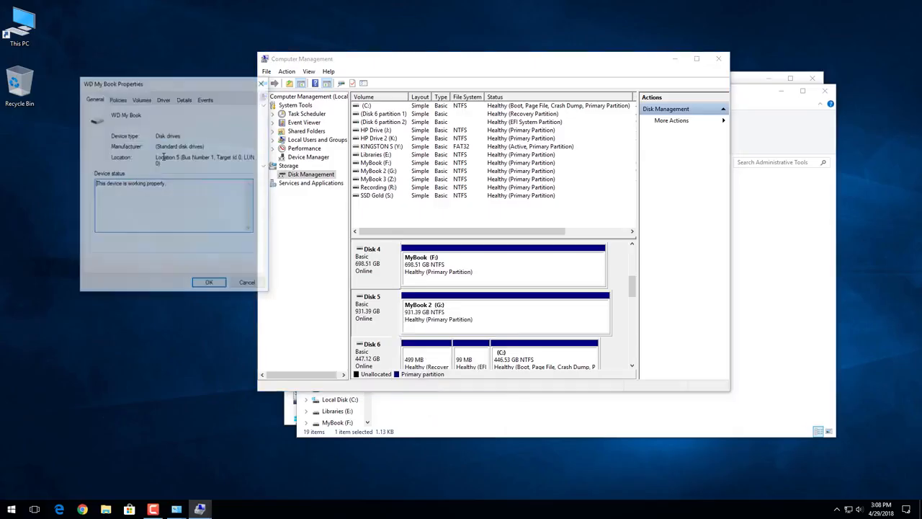
{"action": "left_click", "coordinate": [142, 98]}
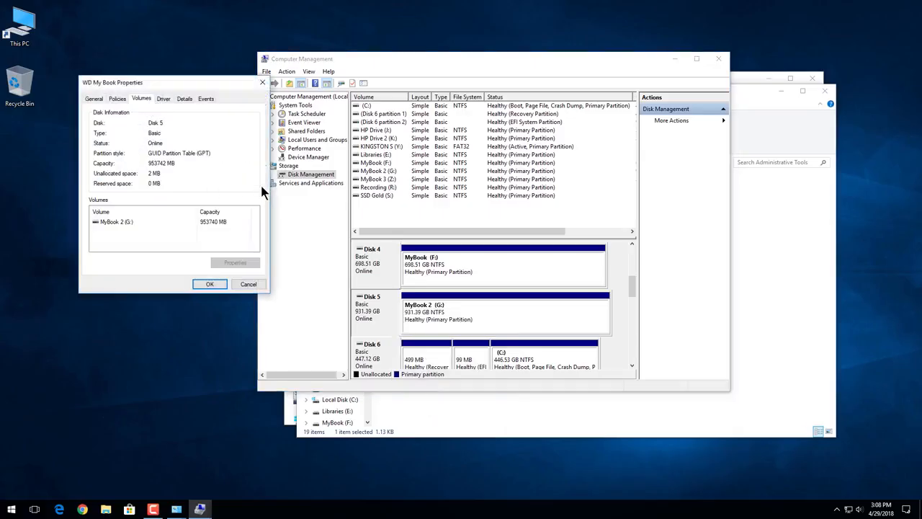
{"action": "left_click", "coordinate": [210, 284]}
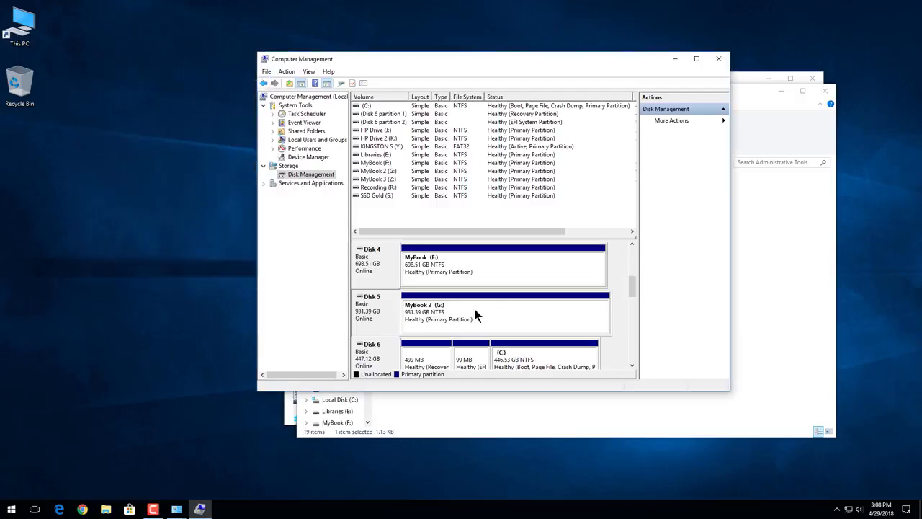
Open the MyBook 2 (G:) drive from This PC in File Explorer to inspect its contents, and return to the drive overview.
{"action": "double_click", "coordinate": [15, 35]}
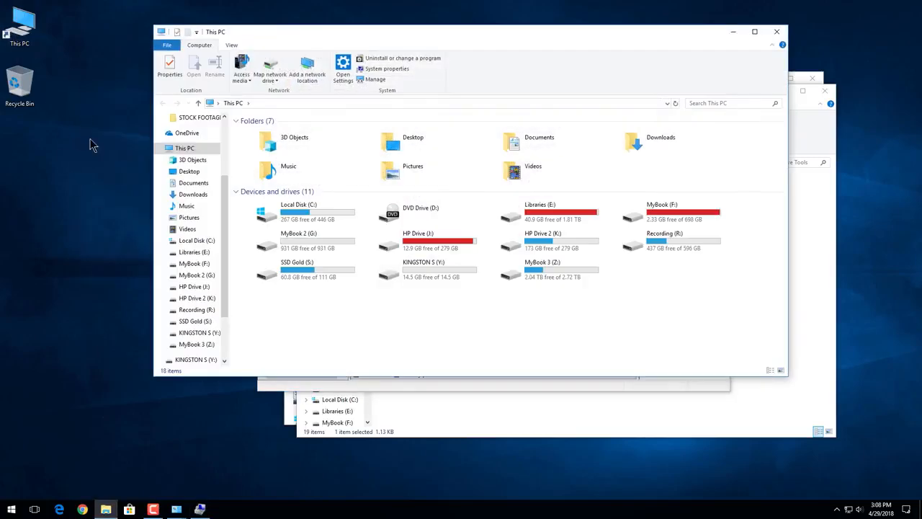
{"action": "double_click", "coordinate": [308, 243]}
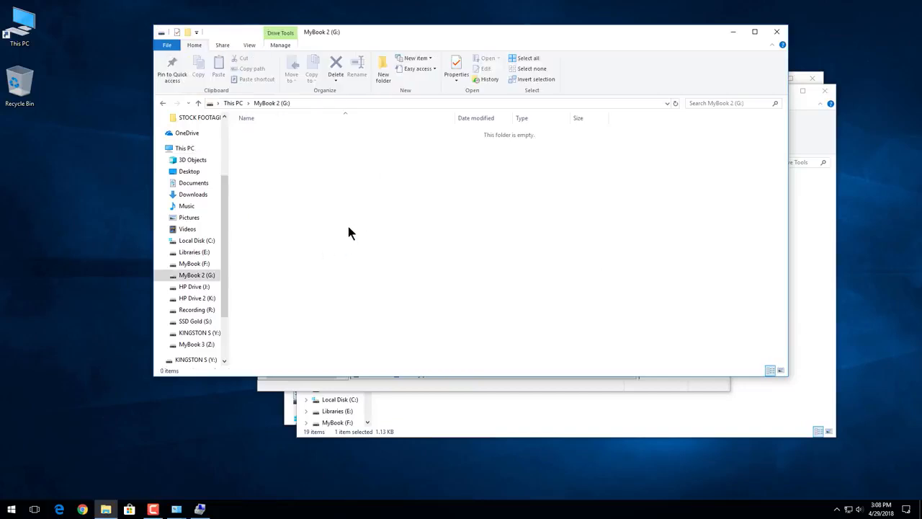
{"action": "left_click", "coordinate": [163, 105]}
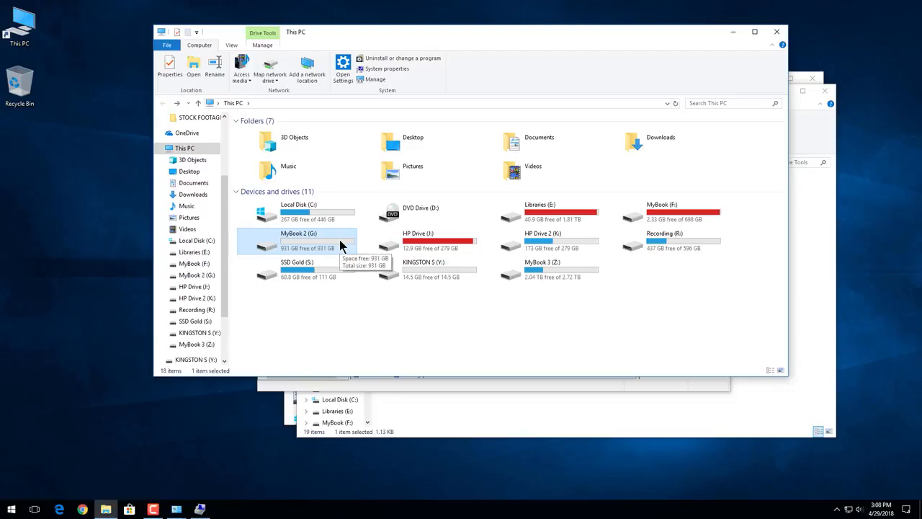